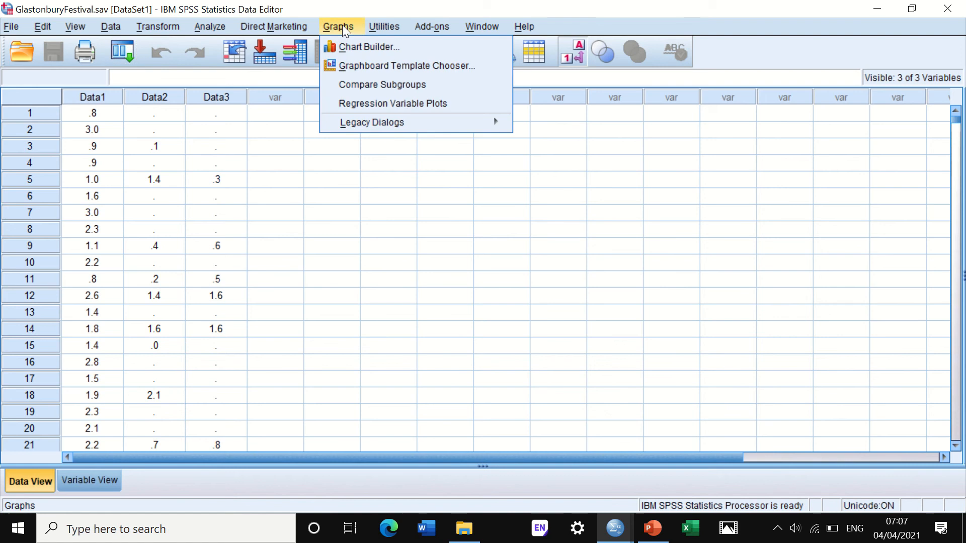
# Set up a simple legacy boxplot using summaries of separate variables.
pyautogui.moveTo(386, 123)
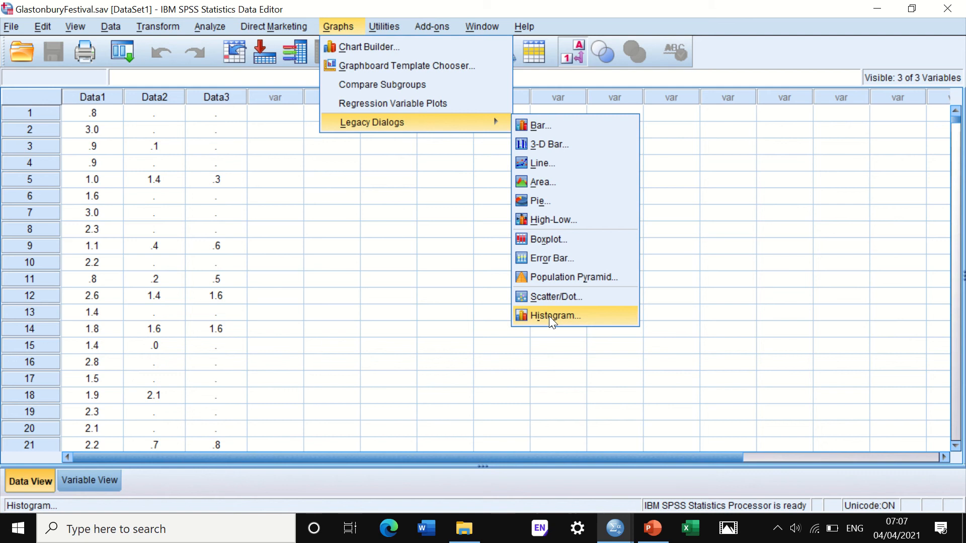
pyautogui.click(547, 239)
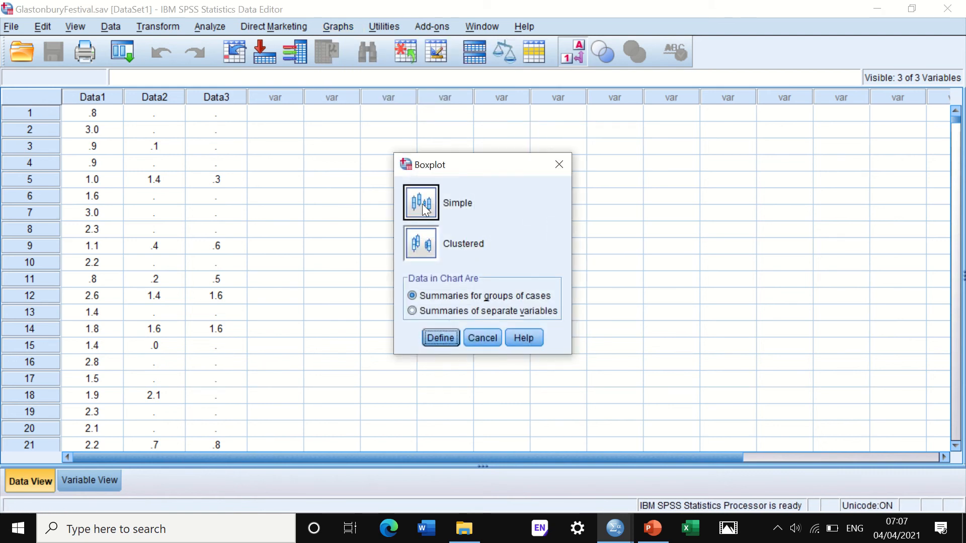
pyautogui.click(441, 312)
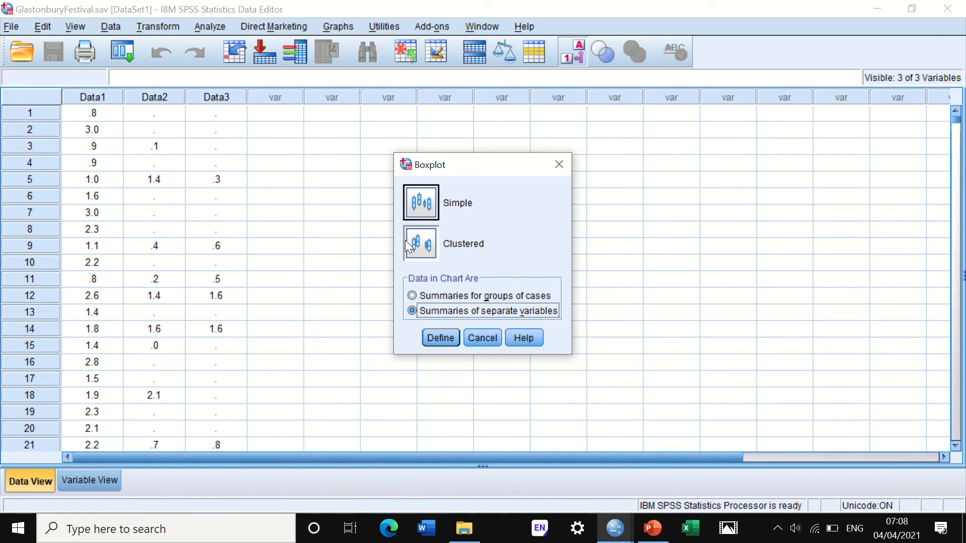
pyautogui.click(441, 338)
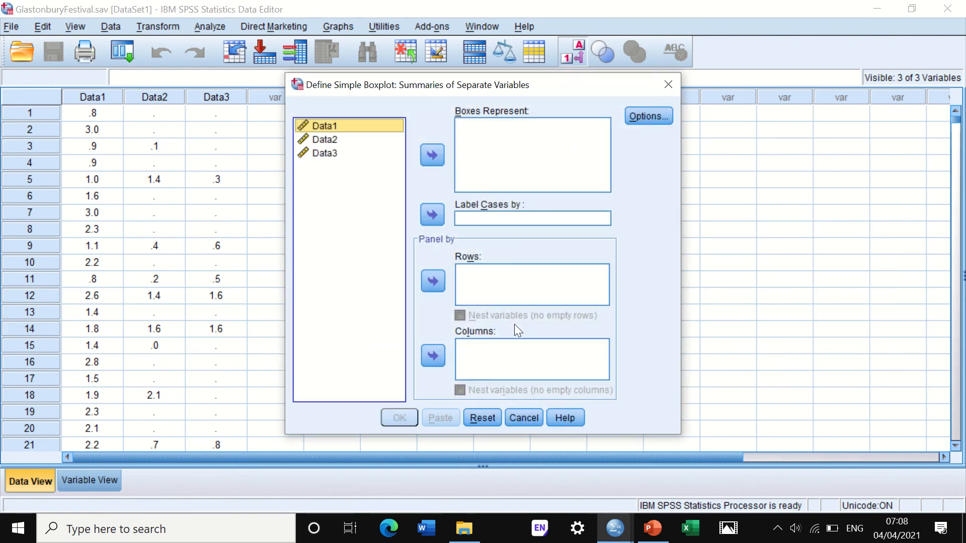
# Generate the boxplot with Data1, Data2 and Data3 as the boxes, keeping cases with missing values excluded listwise.
pyautogui.keyDown('shift'); pyautogui.click(326, 141); pyautogui.keyUp('shift')
pyautogui.keyDown('shift'); pyautogui.click(325, 153); pyautogui.keyUp('shift')
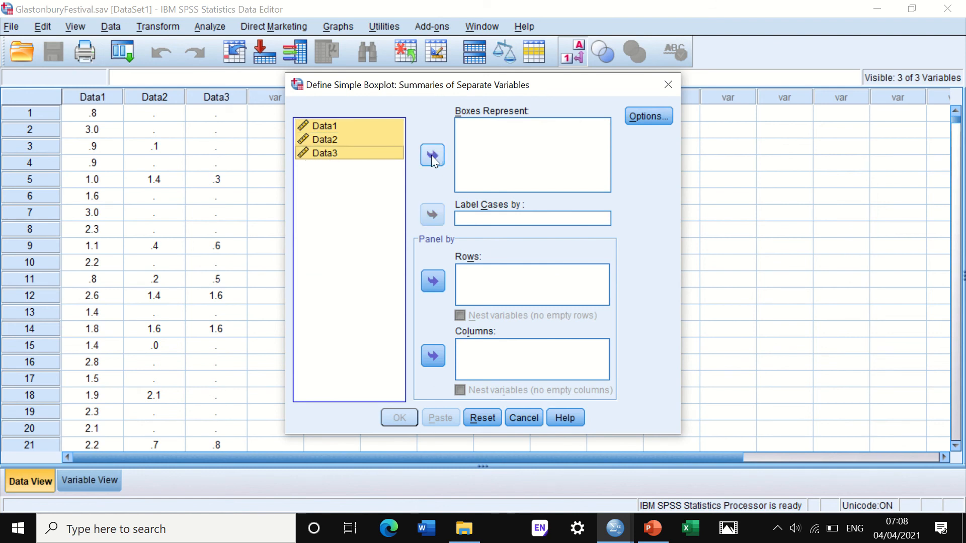
pyautogui.click(431, 155)
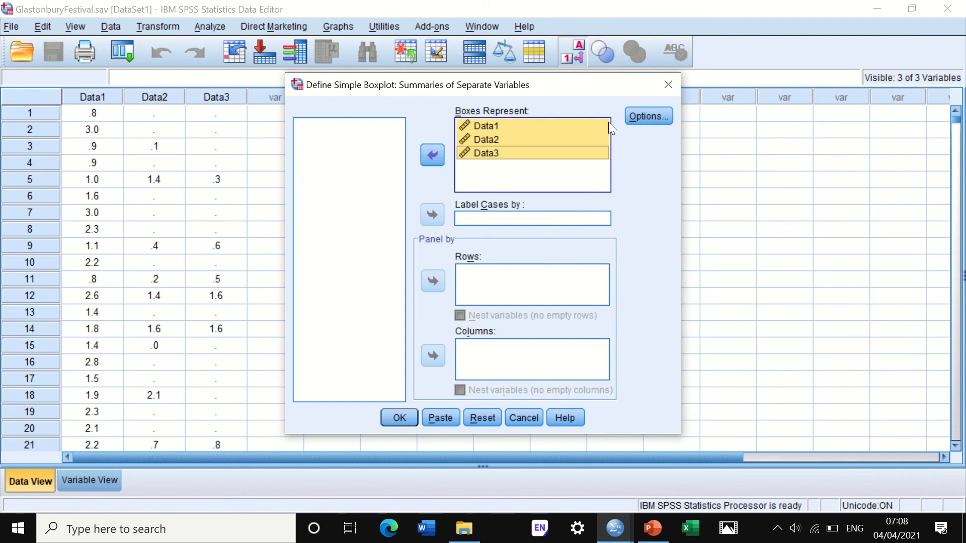
pyautogui.click(651, 118)
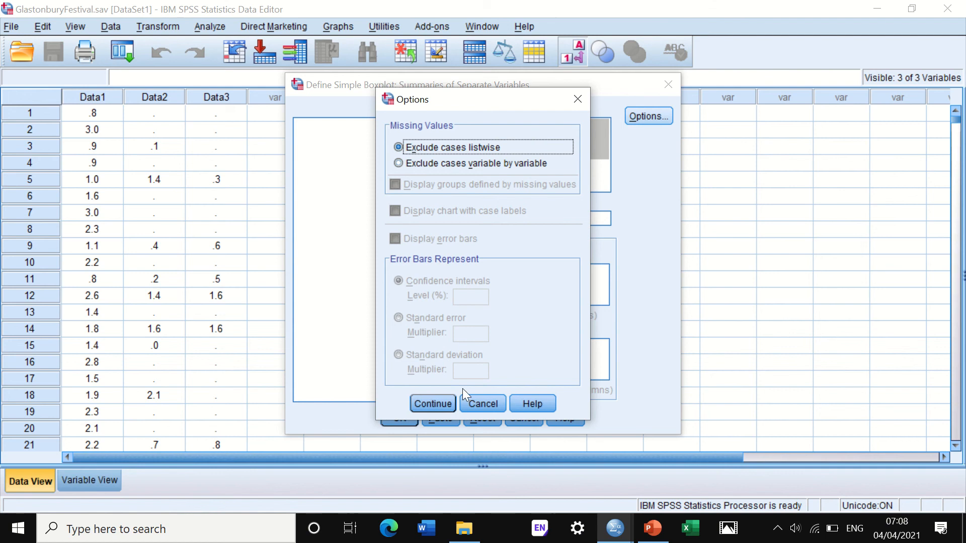
pyautogui.click(435, 405)
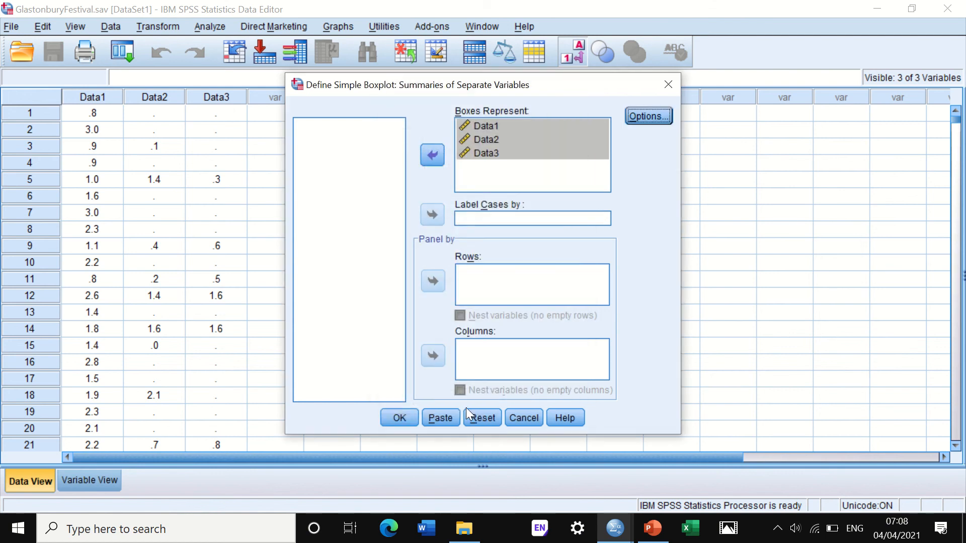
pyautogui.click(405, 420)
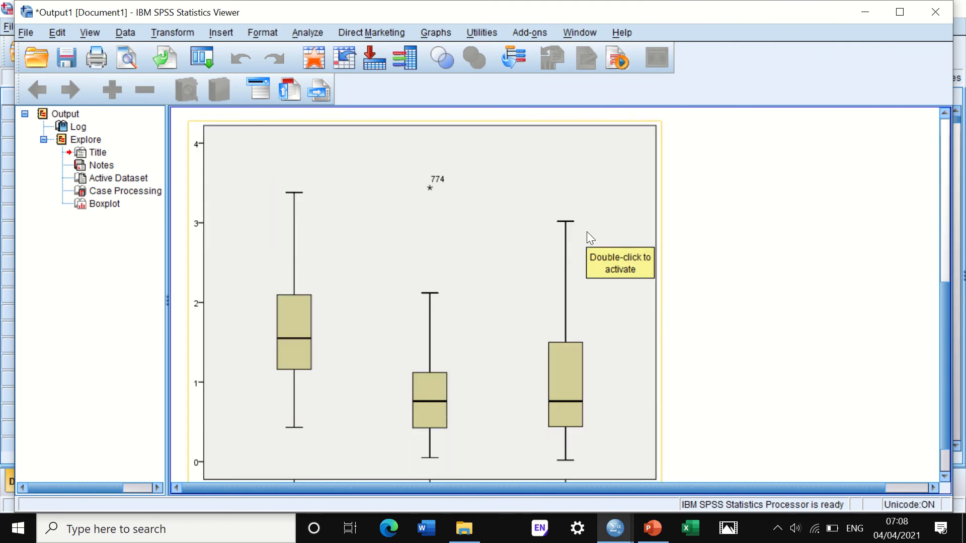
pyautogui.scroll(-2, 588, 231)
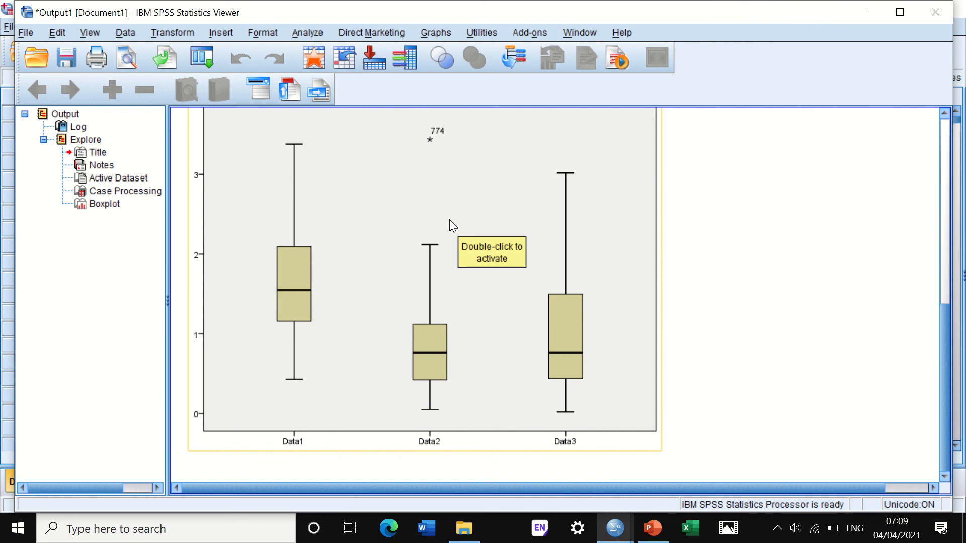
# Start a one-dimensional, single-box boxplot in the Chart Builder.
pyautogui.click(432, 32)
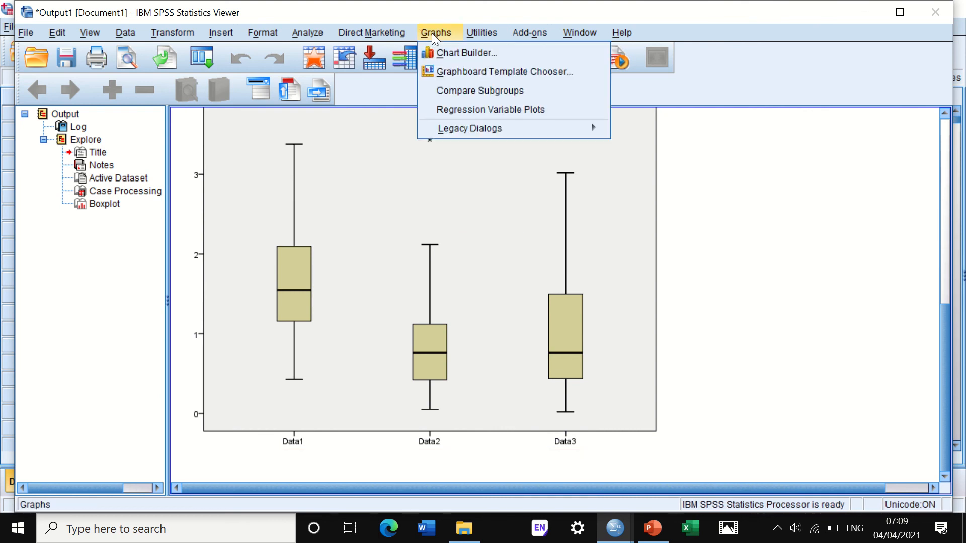
pyautogui.click(449, 54)
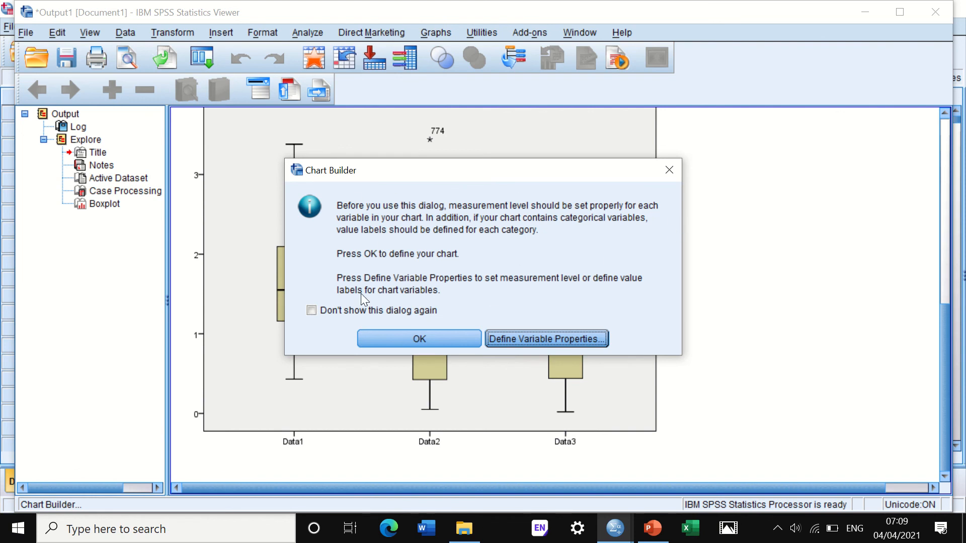
pyautogui.click(408, 339)
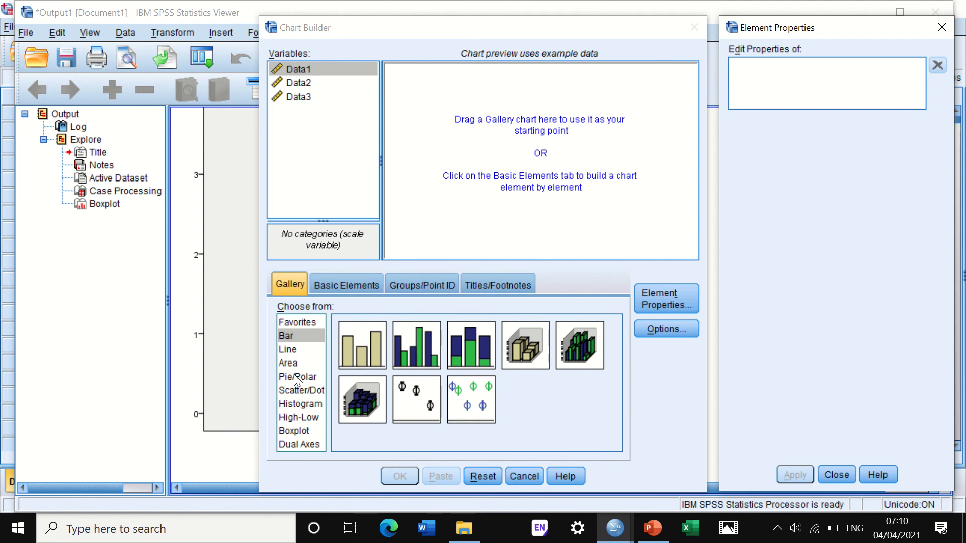
pyautogui.click(293, 431)
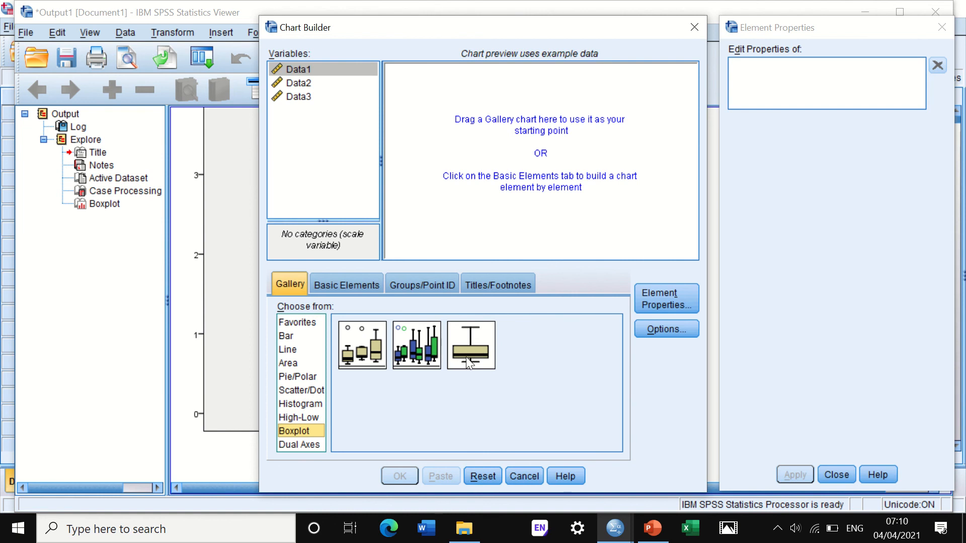
pyautogui.moveTo(470, 358); pyautogui.dragTo(508, 176)
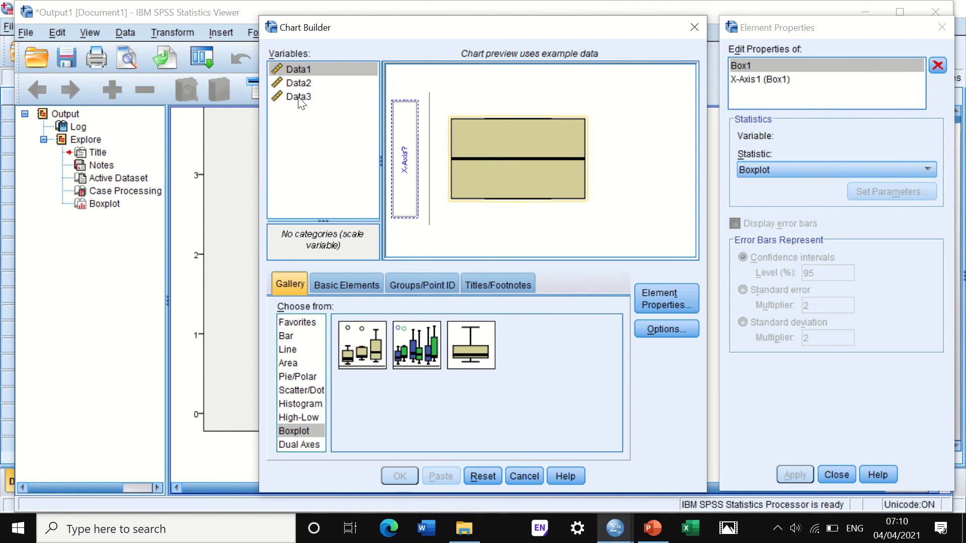
# Assign Data3 to the boxplot's X-axis and generate the chart.
pyautogui.moveTo(299, 99); pyautogui.dragTo(409, 153)
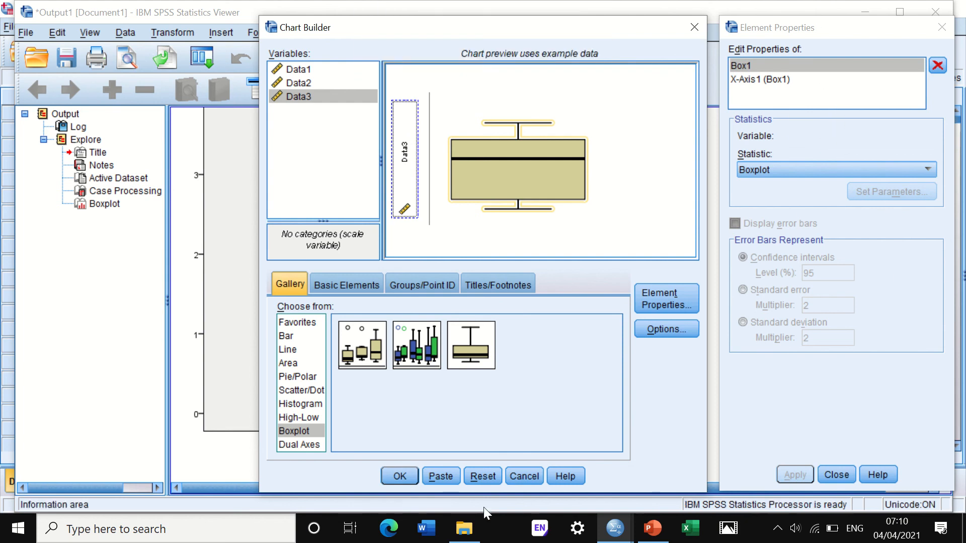
pyautogui.click(405, 477)
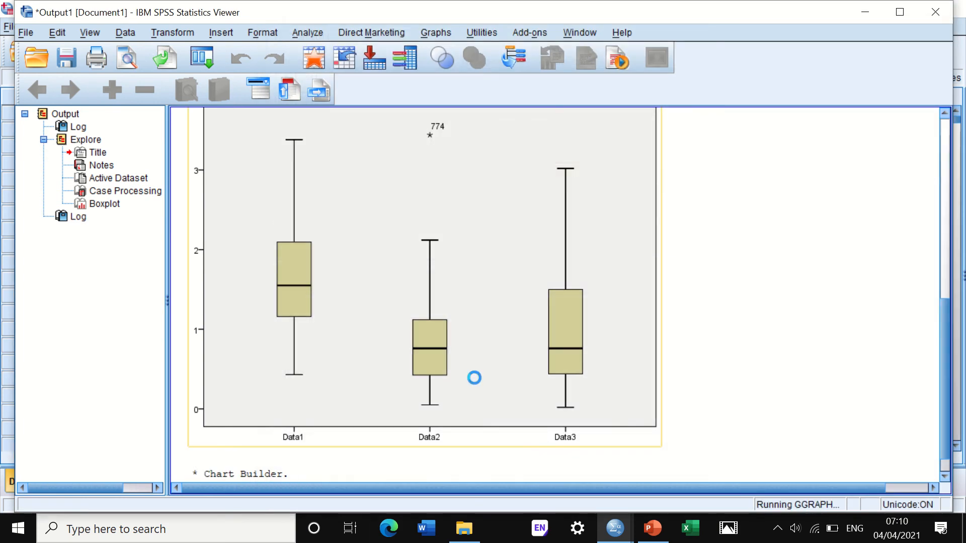
pyautogui.scroll(-5, 582, 242)
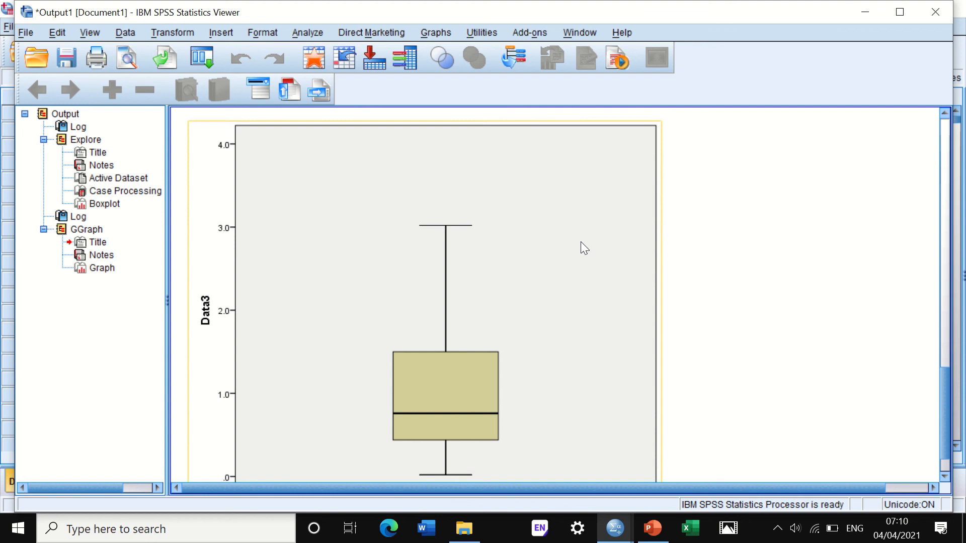
pyautogui.scroll(-2, 581, 243)
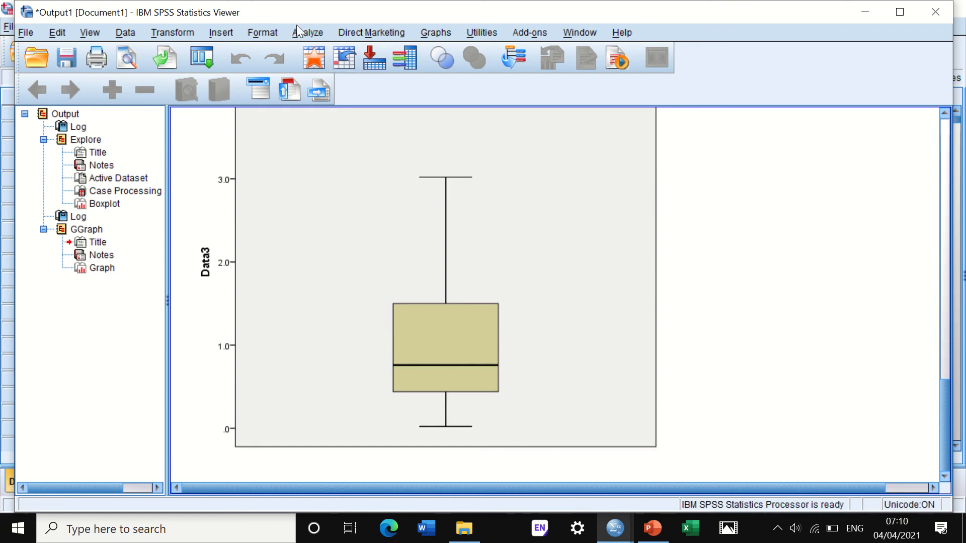
# Set up an Explore analysis with Data1, Data2 and Data3 as the dependent variables.
pyautogui.click(307, 33)
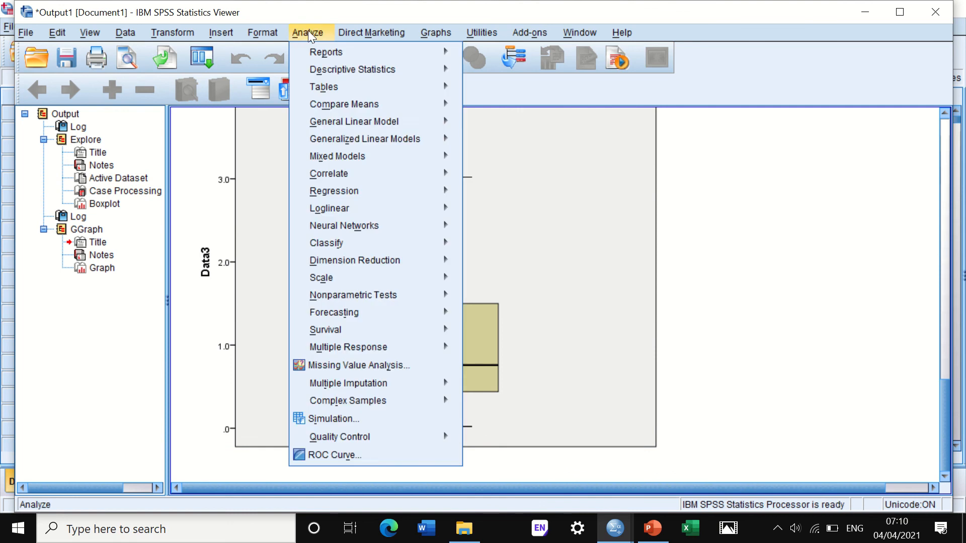
pyautogui.moveTo(328, 71)
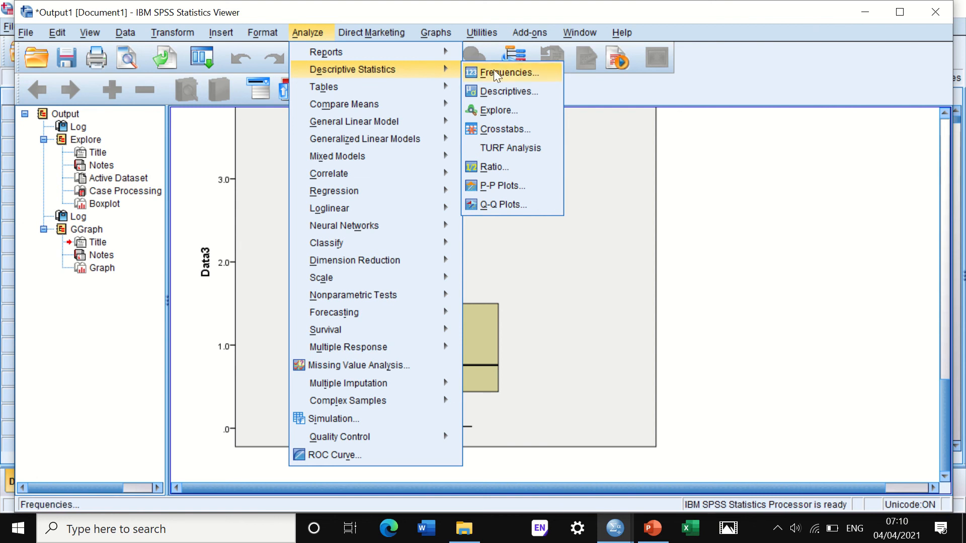
pyautogui.click(488, 114)
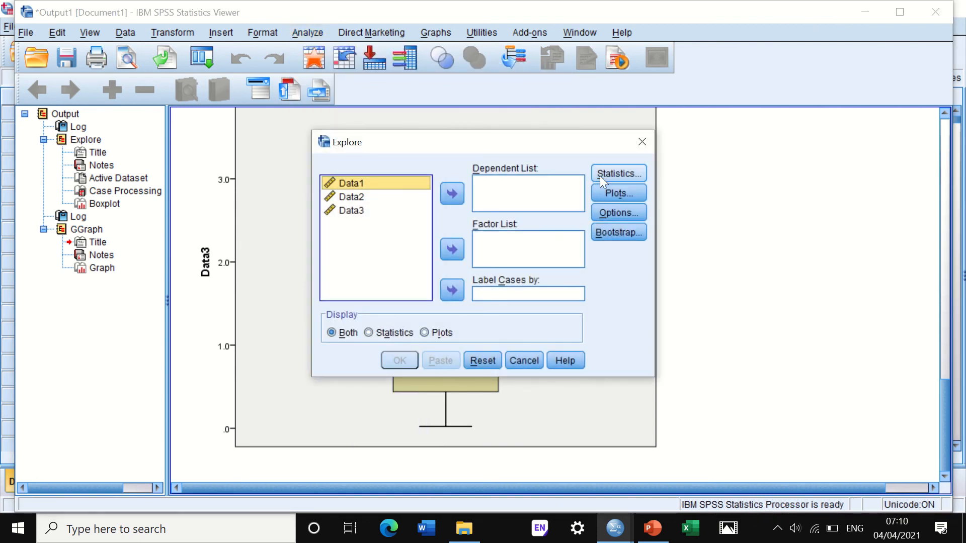
pyautogui.keyDown('shift'); pyautogui.click(349, 199); pyautogui.keyUp('shift')
pyautogui.keyDown('shift'); pyautogui.click(352, 210); pyautogui.keyUp('shift')
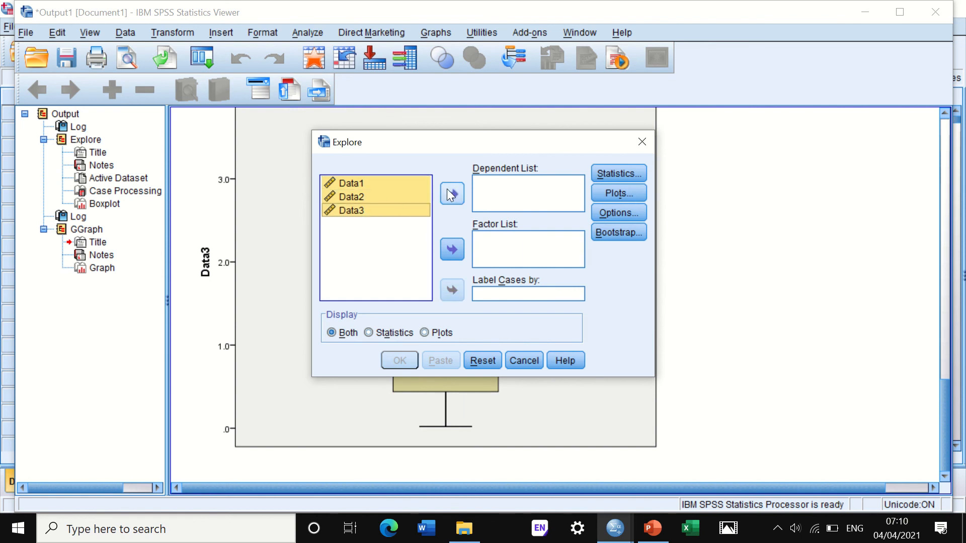
pyautogui.click(448, 190)
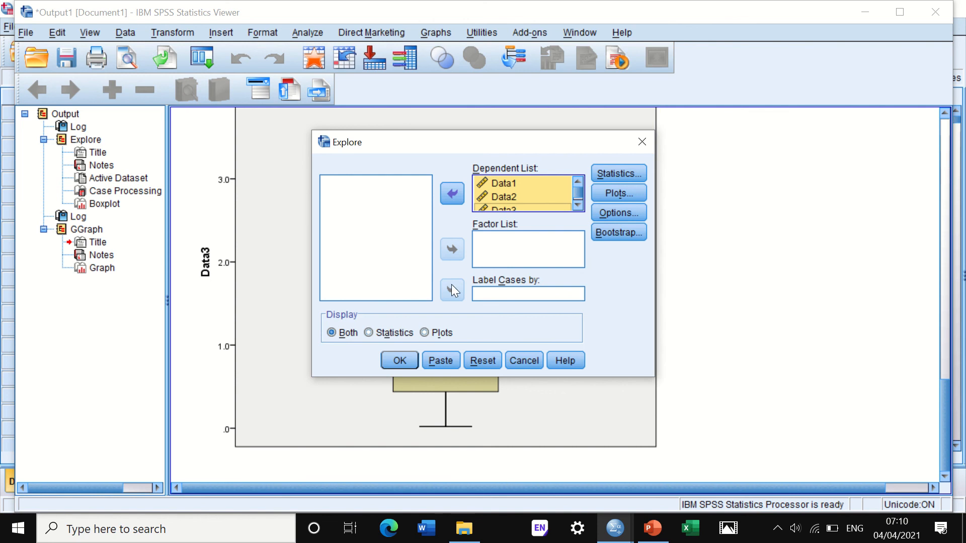
# Keep Explore's descriptives with a 95% confidence interval and turn off the stem-and-leaf plot.
pyautogui.click(615, 174)
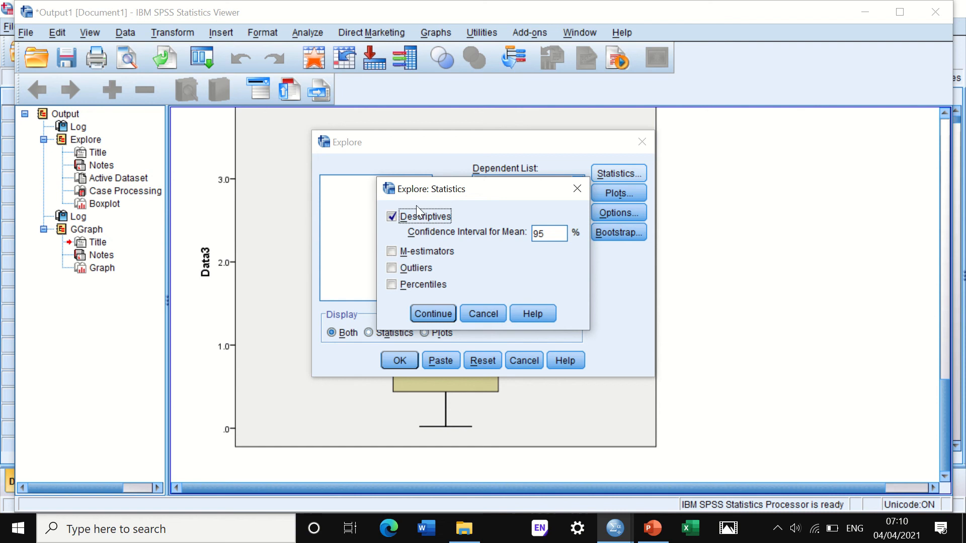
pyautogui.click(446, 314)
pyautogui.click(622, 193)
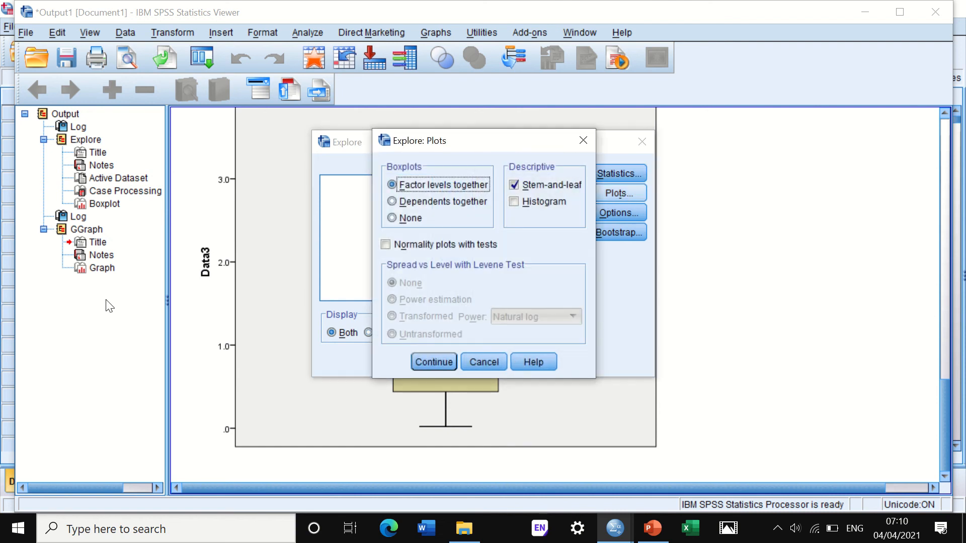
pyautogui.click(514, 185)
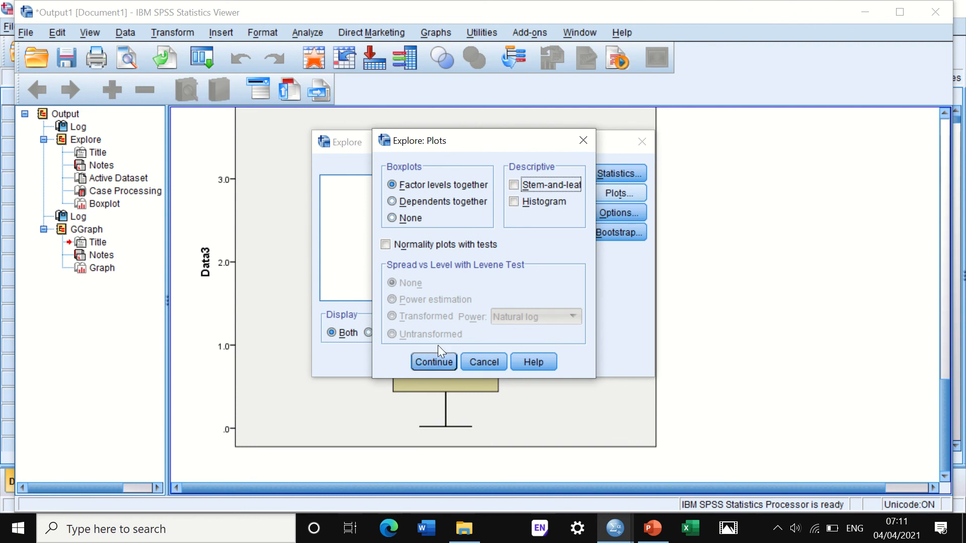
pyautogui.click(442, 367)
# Keep missing cases excluded listwise and run the Explore analysis.
pyautogui.click(609, 213)
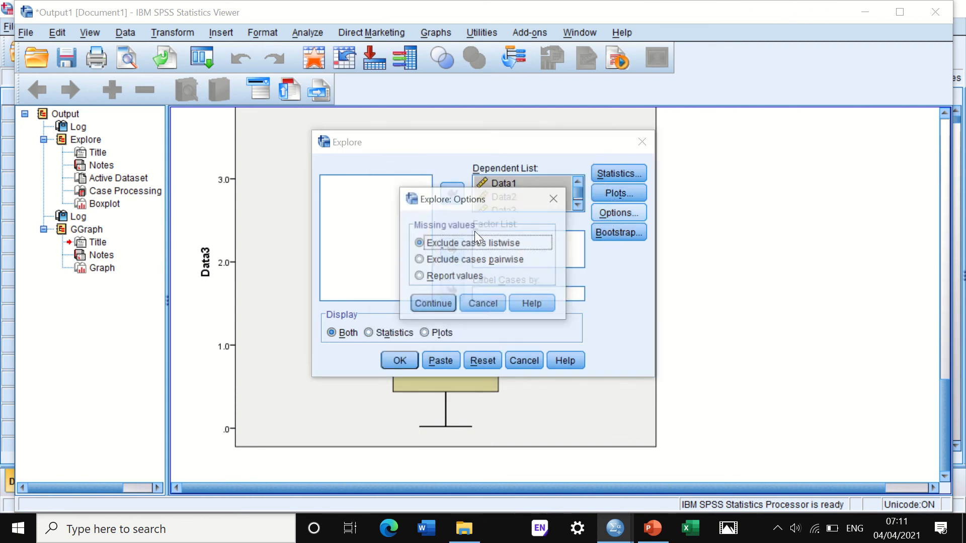
pyautogui.click(432, 305)
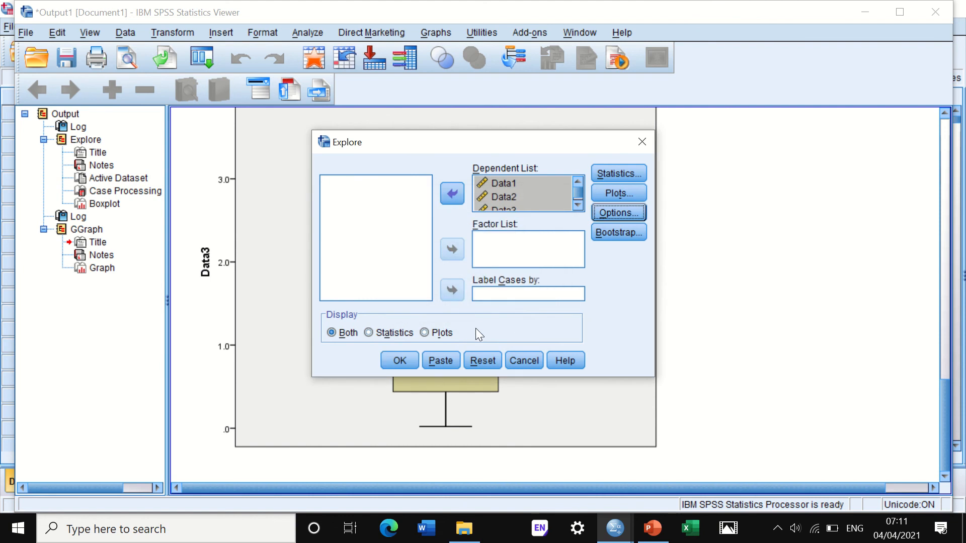
pyautogui.click(405, 367)
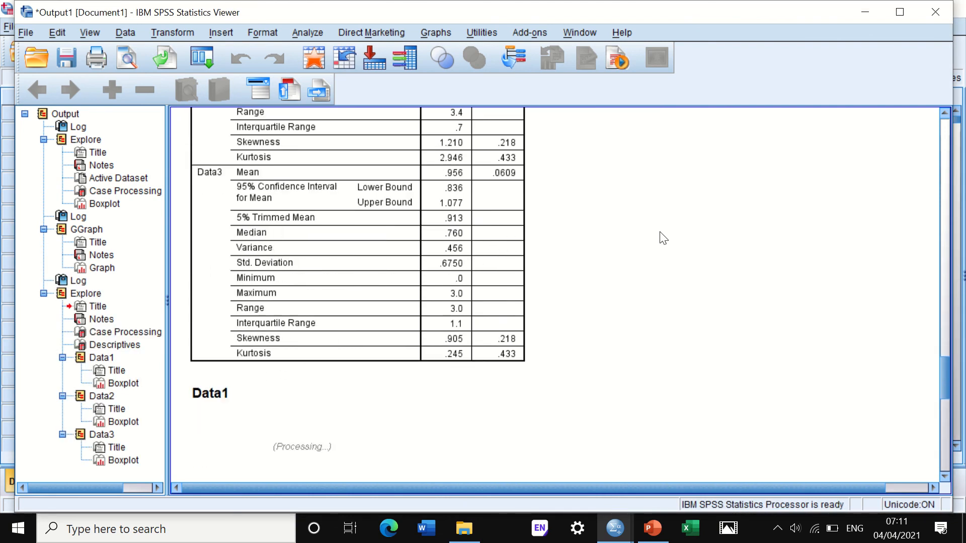
# Examine the Case Processing Summary and the Descriptives table for all three variables in the Explore output.
pyautogui.scroll(15, 662, 240)
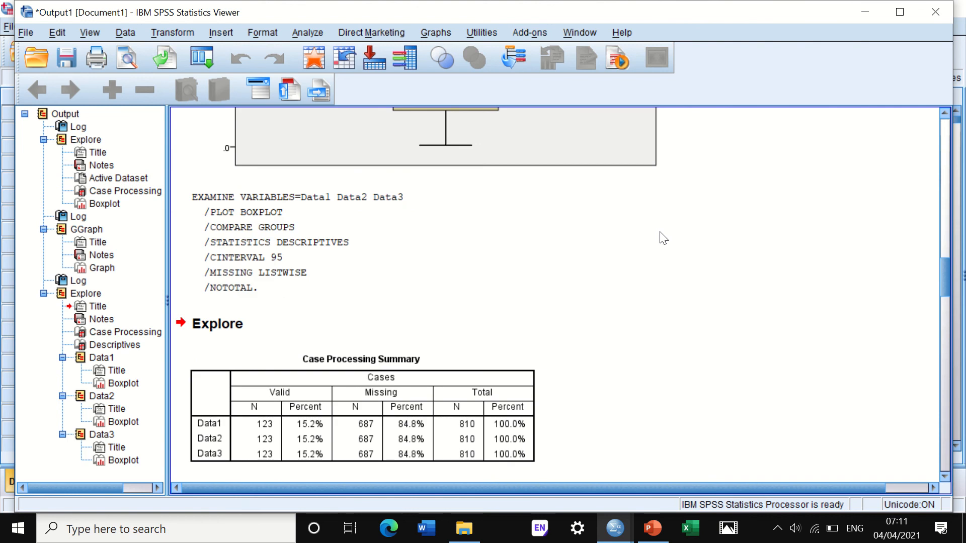
pyautogui.scroll(-5, 661, 242)
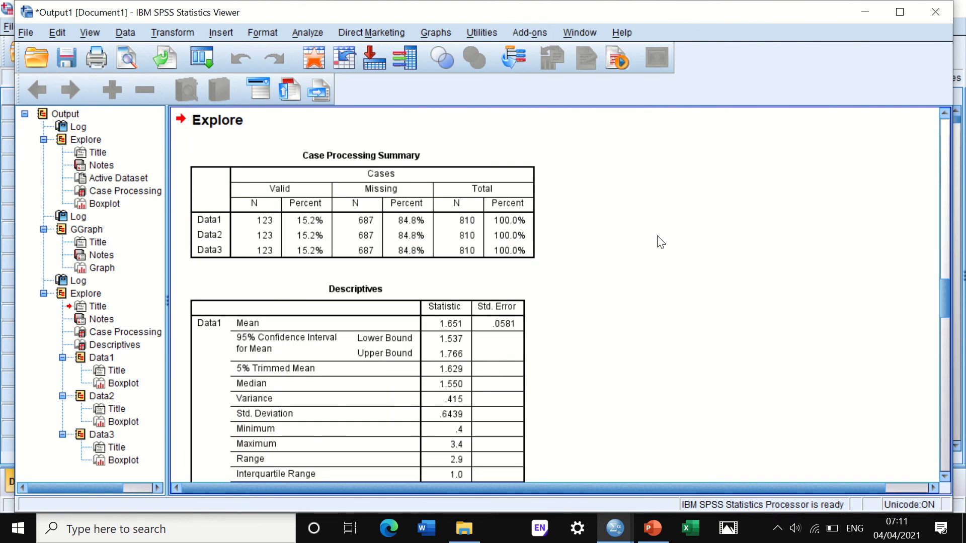
pyautogui.click(438, 258)
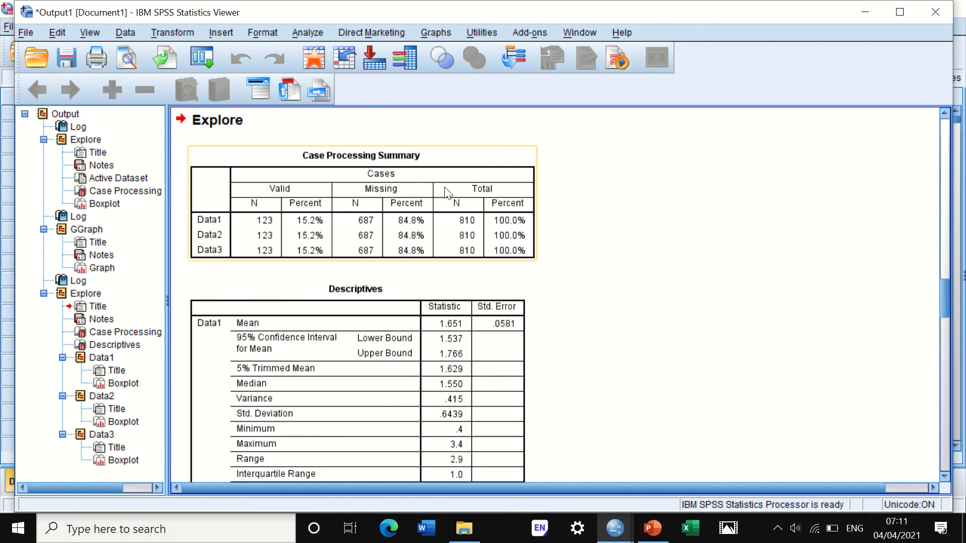
pyautogui.scroll(-3, 417, 211)
pyautogui.click(417, 215)
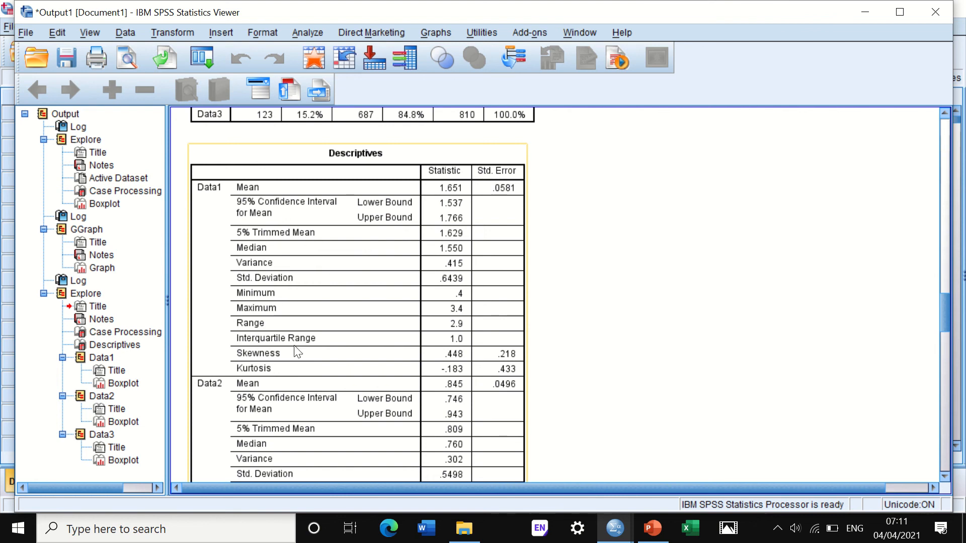
pyautogui.scroll(-4, 275, 332)
pyautogui.scroll(-3, 294, 327)
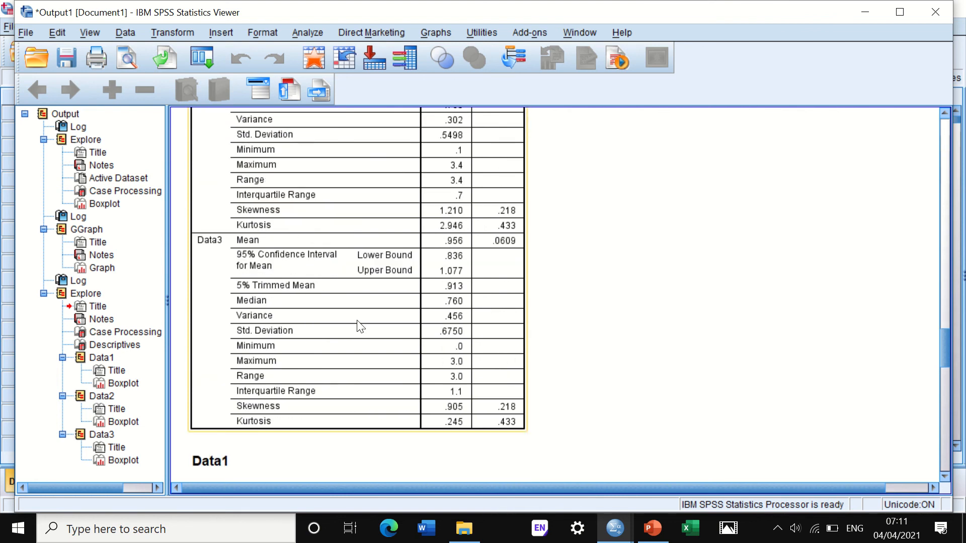
# Examine the separate Data1, Data2 and Data3 boxplots in the latest Explore output, comparing their medians, spread and any outliers.
pyautogui.scroll(-4, 420, 286)
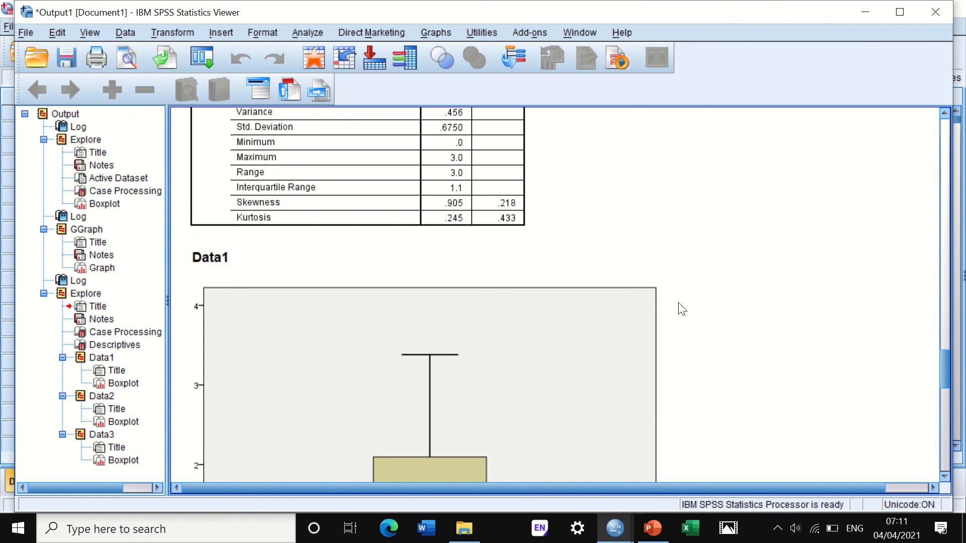
pyautogui.click(424, 286)
pyautogui.scroll(-4, 428, 286)
pyautogui.scroll(4, 435, 289)
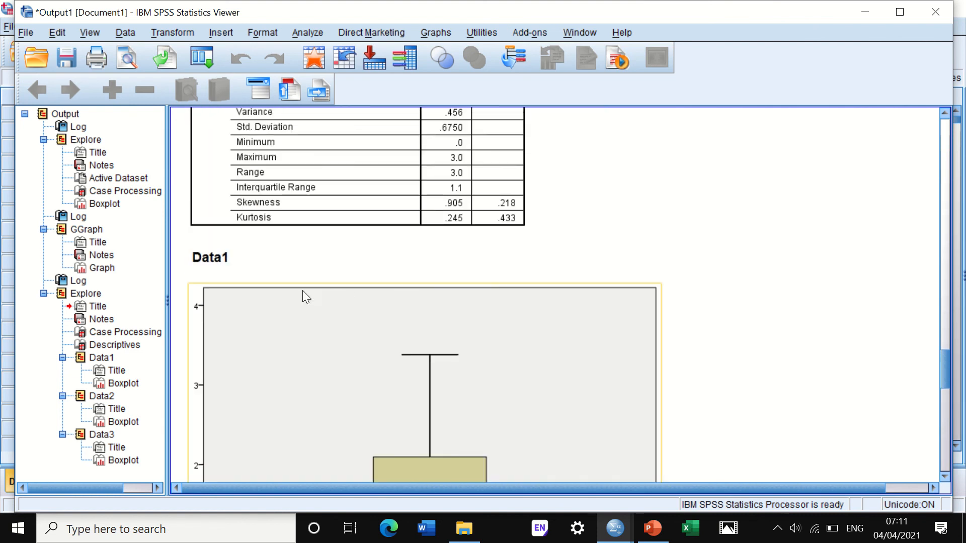
pyautogui.scroll(-3, 278, 289)
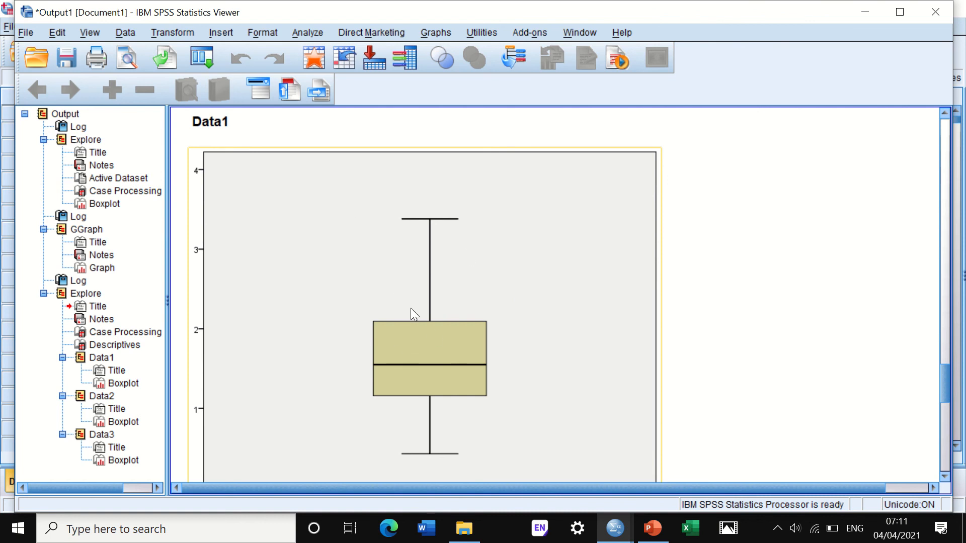
pyautogui.scroll(-7, 408, 297)
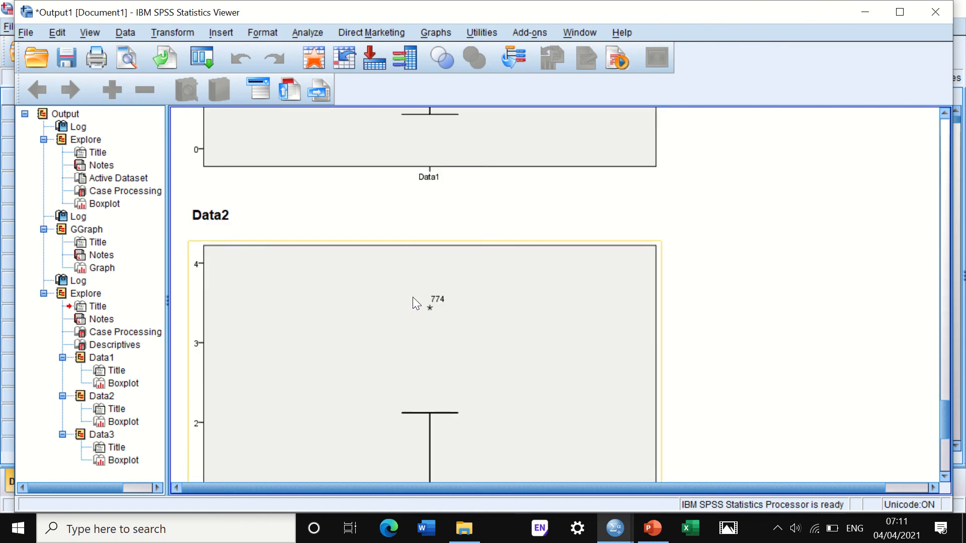
pyautogui.scroll(11, 413, 296)
pyautogui.scroll(-11, 414, 292)
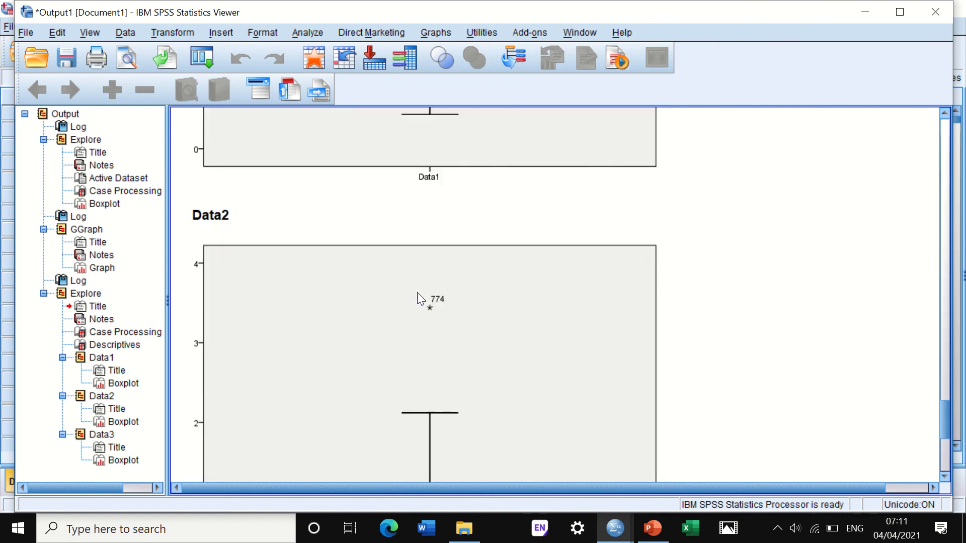
pyautogui.scroll(-1, 420, 293)
pyautogui.scroll(-10, 427, 293)
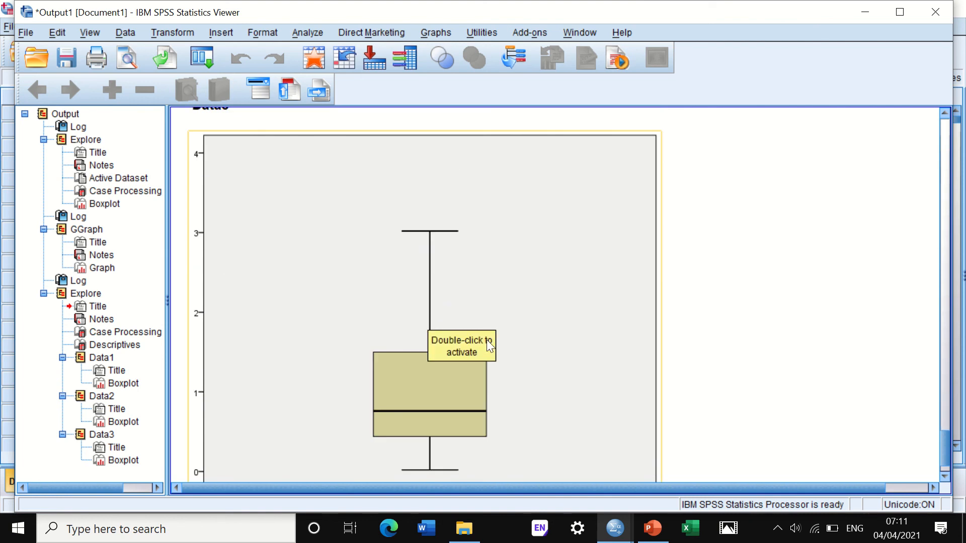
pyautogui.scroll(10, 483, 324)
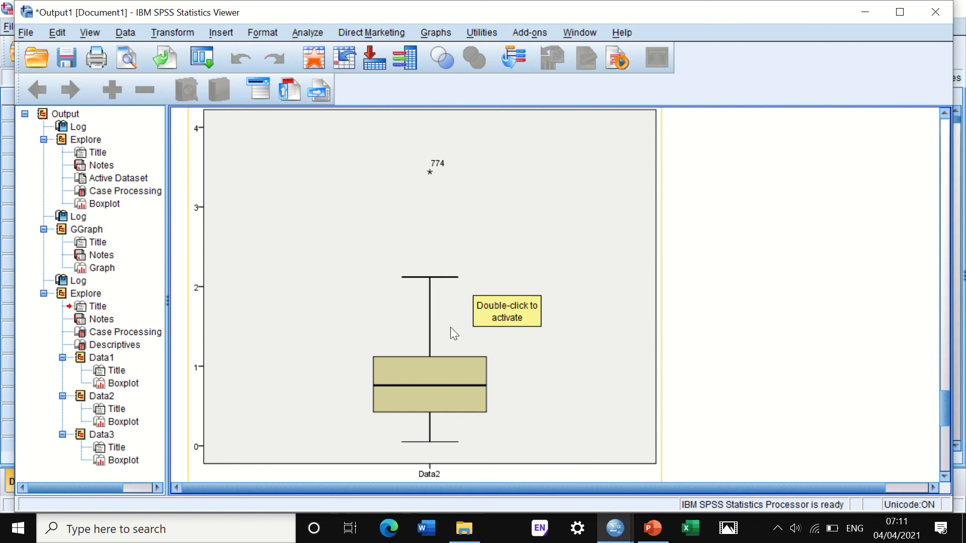
pyautogui.scroll(-8, 451, 325)
pyautogui.scroll(-3, 451, 324)
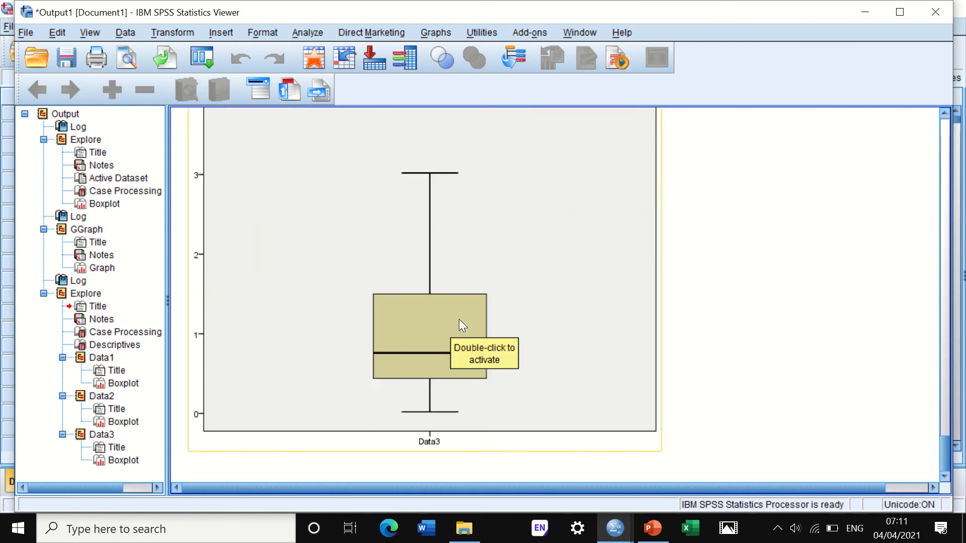